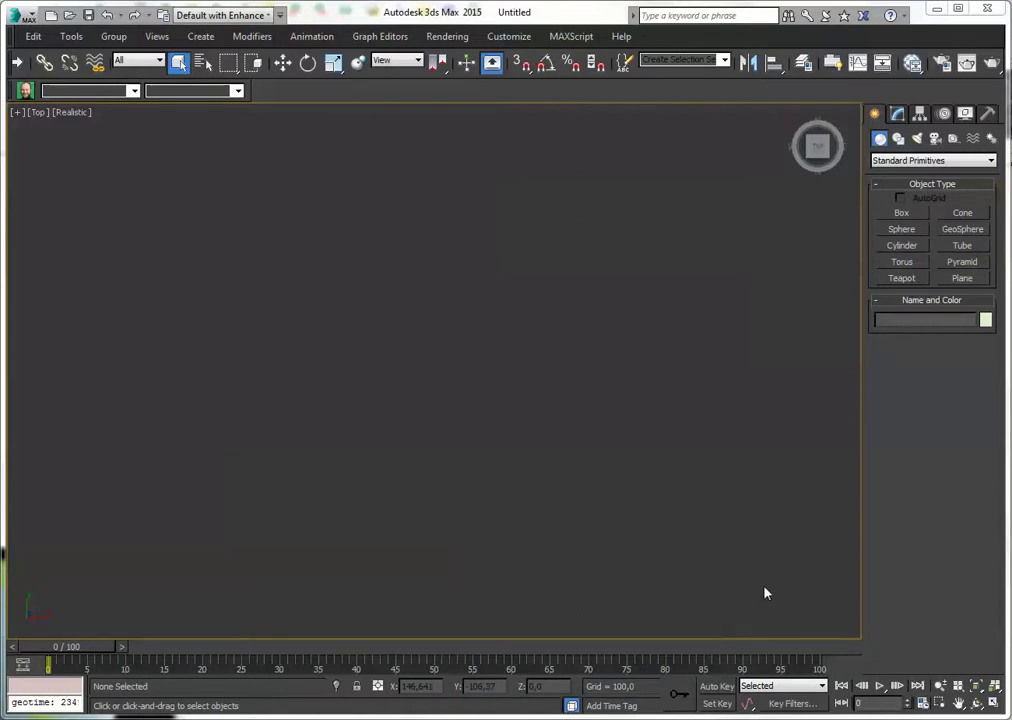
Move the MapMax panel to the upper left and collapse its Shapefile section.
drag(384, 273, 229, 165)
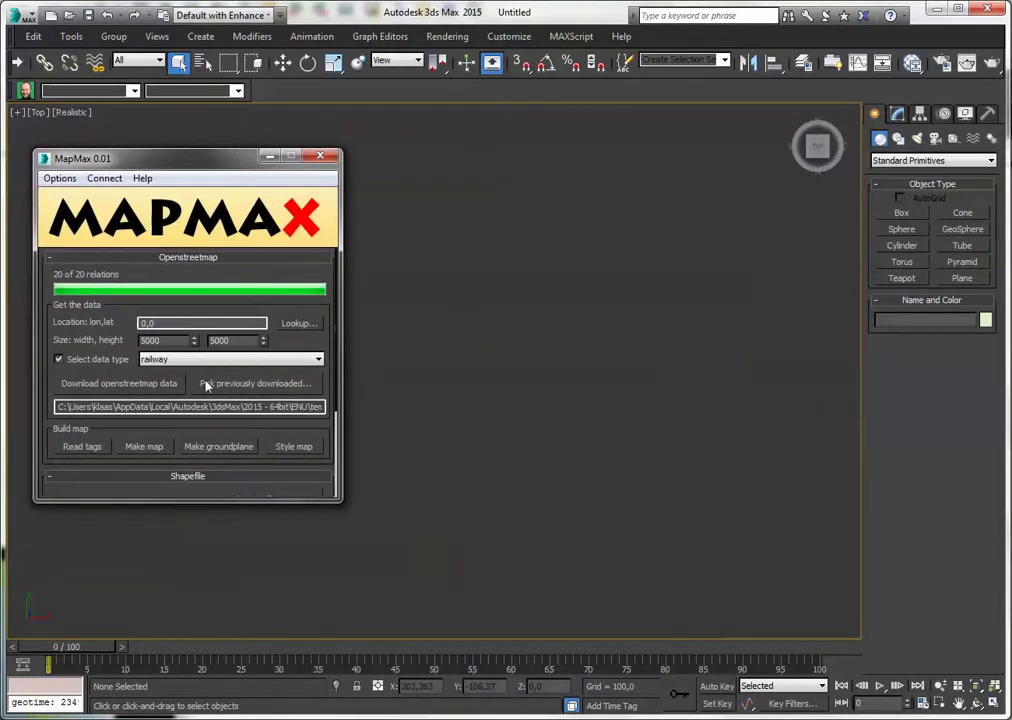
click(199, 476)
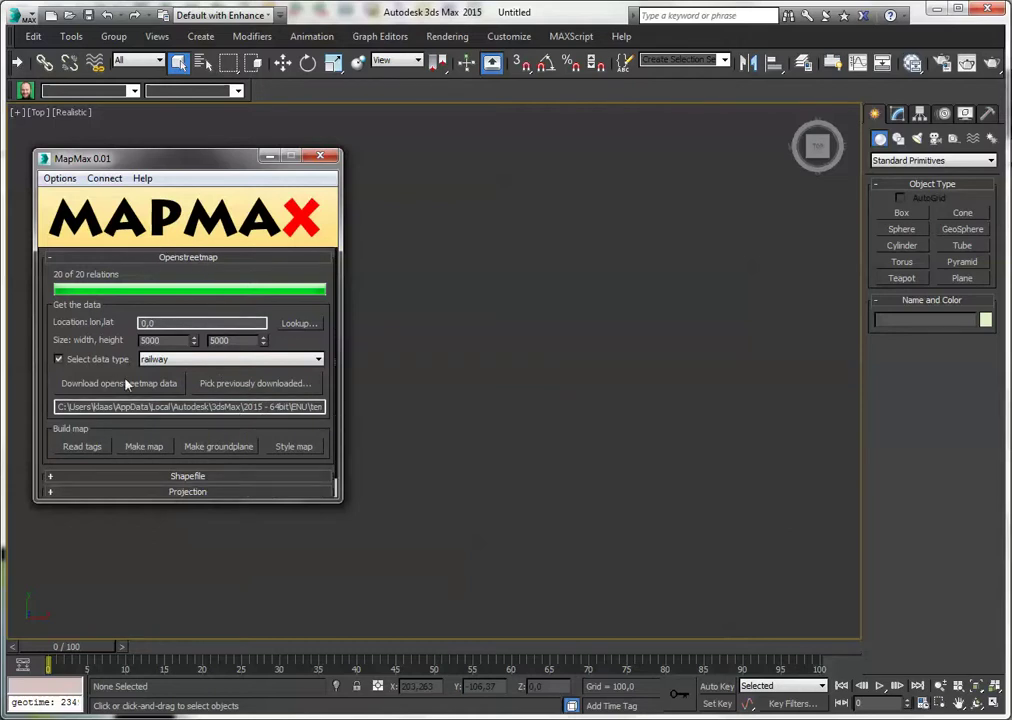
Look up 'london' and set the MapMax location to -0.1276474, 51.5073219.
click(296, 325)
click(146, 176)
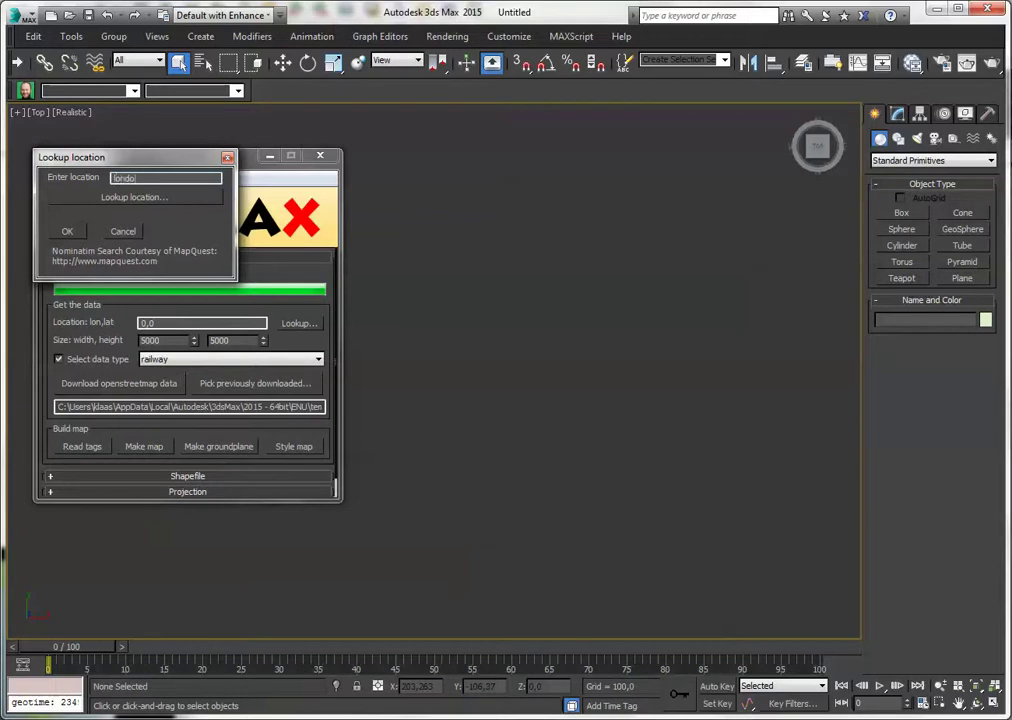
click(155, 197)
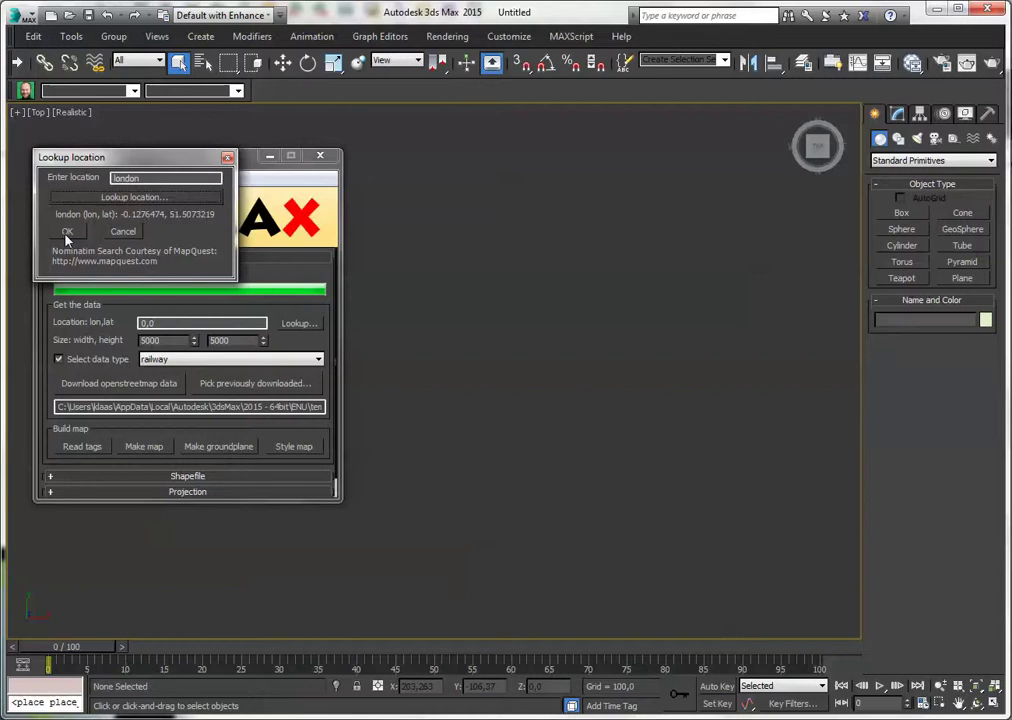
click(67, 231)
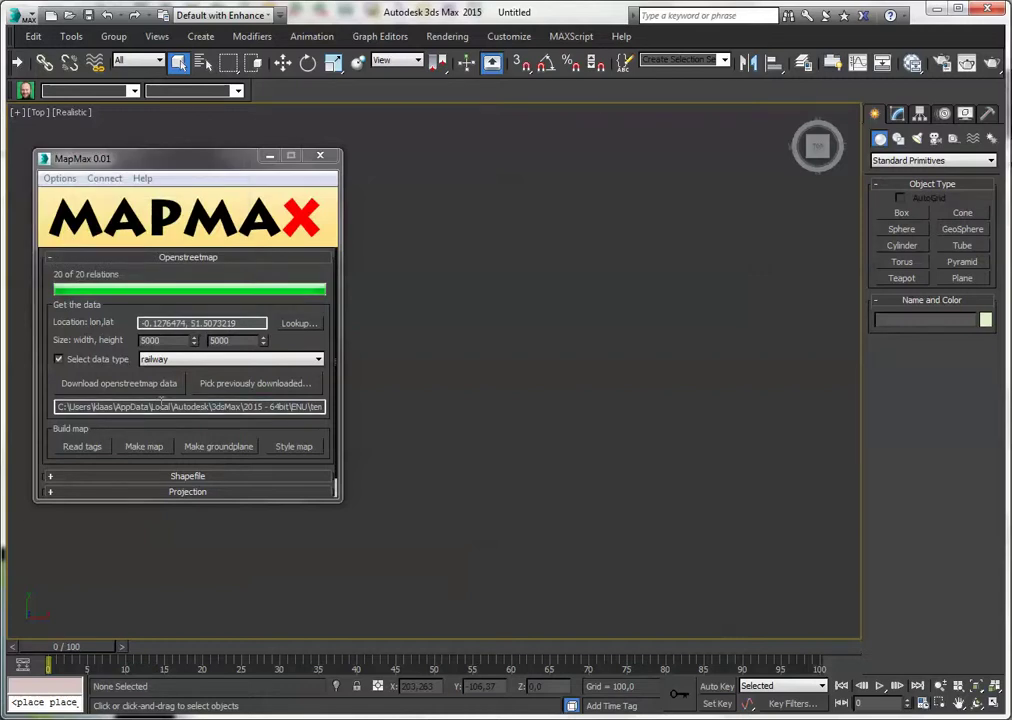
Change the MapMax OpenStreetMap data type from railway to building.
click(162, 362)
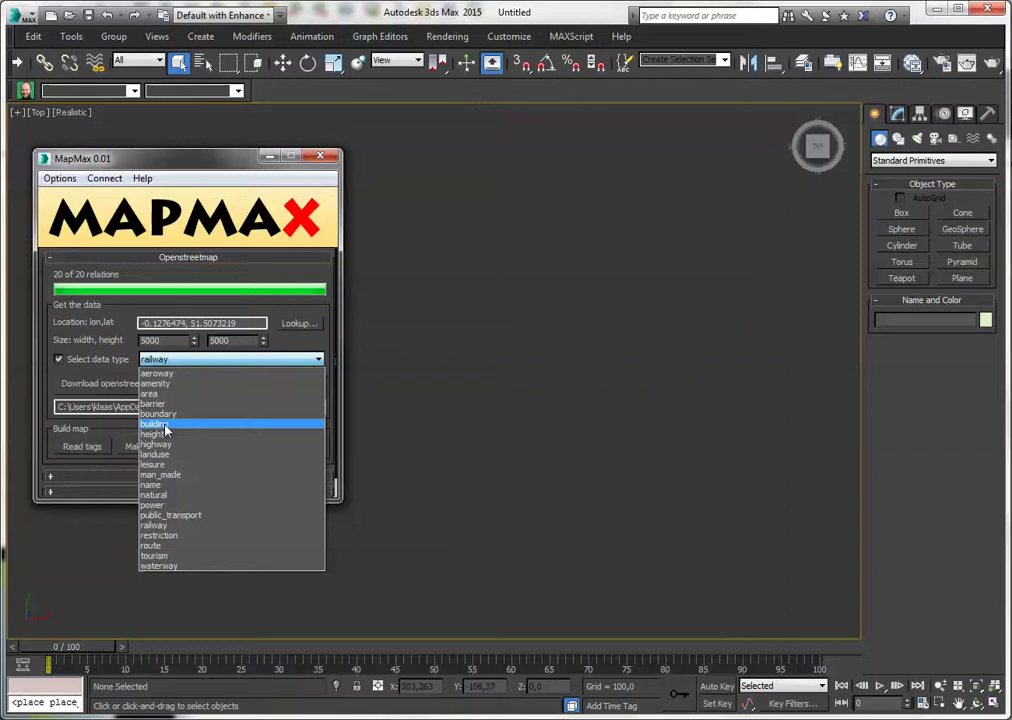
click(166, 430)
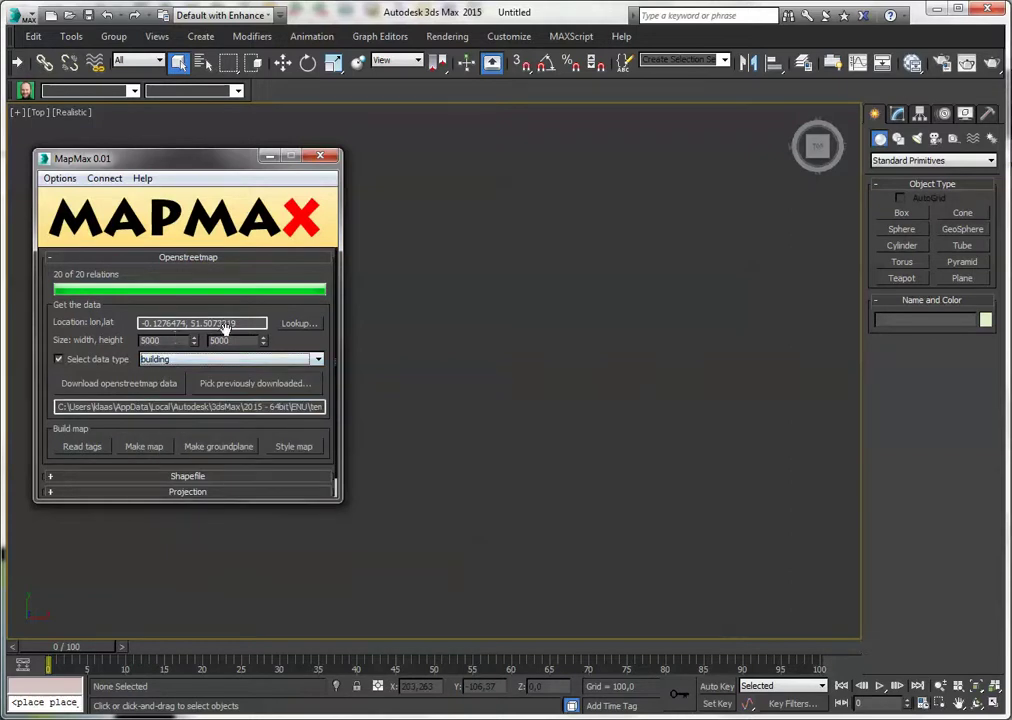
Download London's OpenStreetMap building data, all 144 of 144 relations.
click(148, 388)
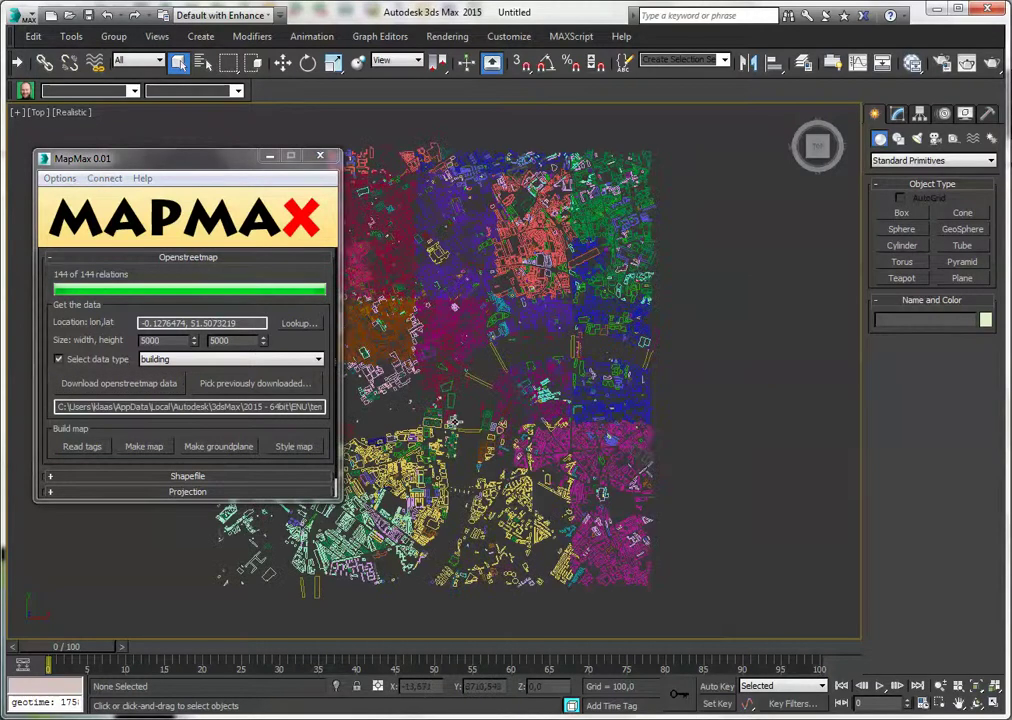
Pan and zoom the Top view to centre the colourful London building outlines.
middle_drag(479, 420, 596, 410)
scroll(596, 312, up, 5)
scroll(596, 314, down, 5)
scroll(538, 310, up, 5)
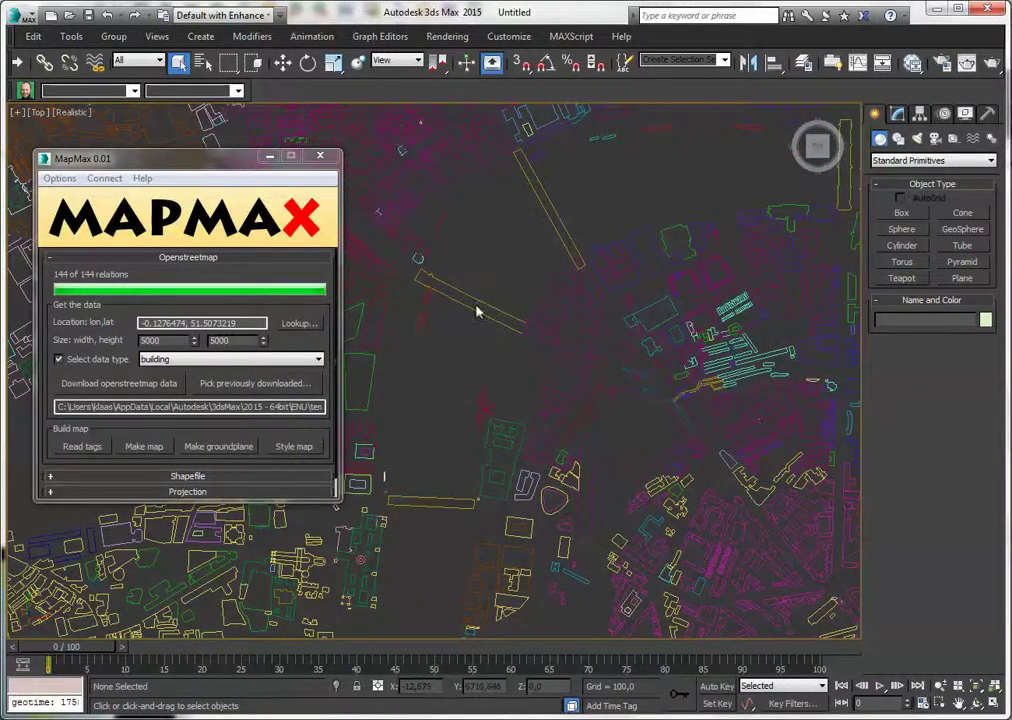
scroll(537, 302, down, 8)
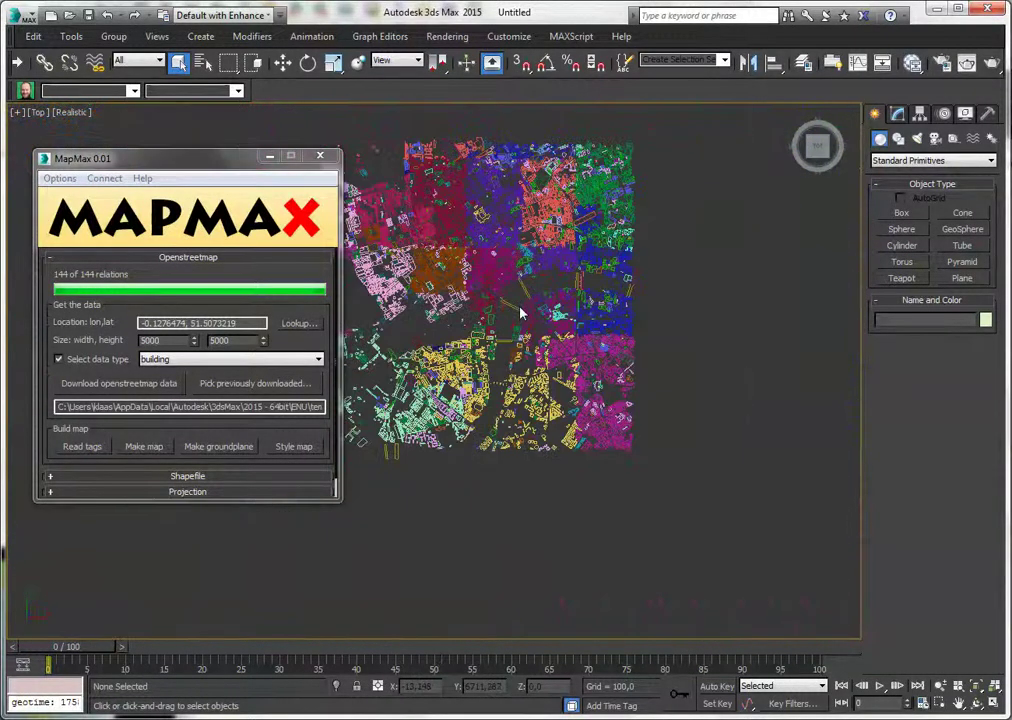
middle_drag(520, 313, 546, 453)
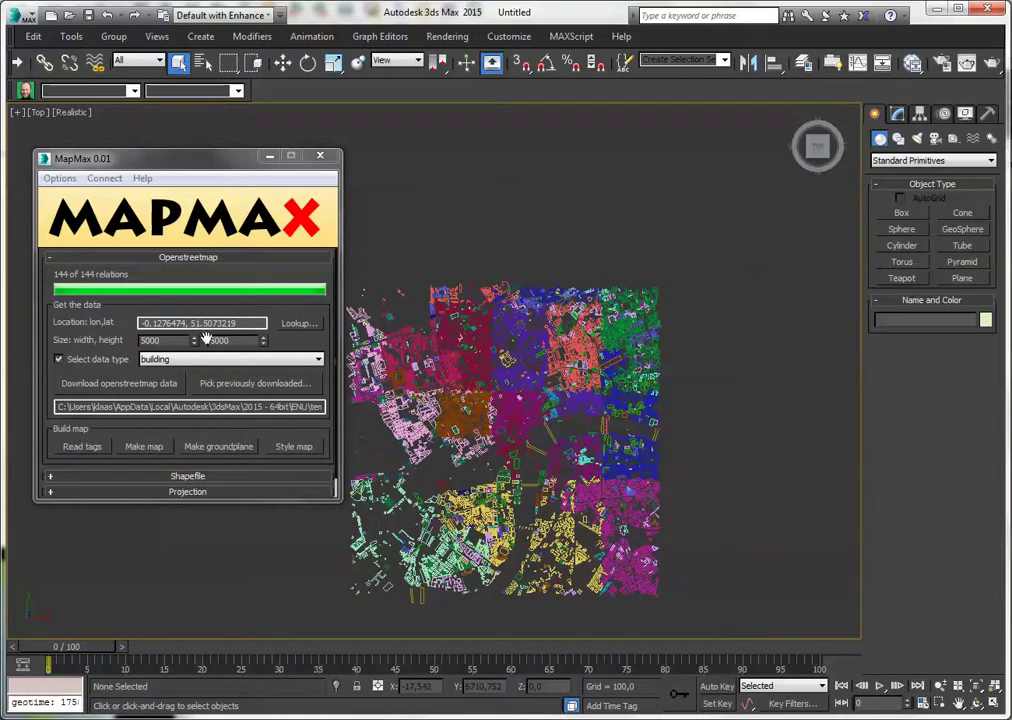
Collapse Openstreetmap and expand the Shapefile and Projection sections showing ne_50m_land.shp with mercator.
click(220, 258)
click(195, 273)
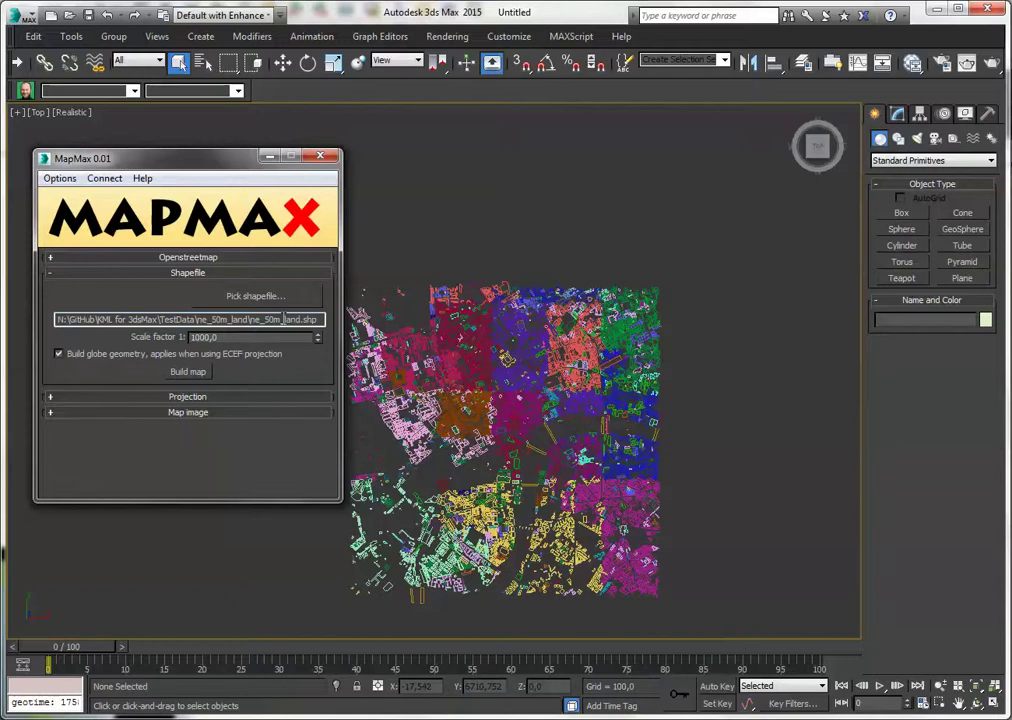
click(243, 397)
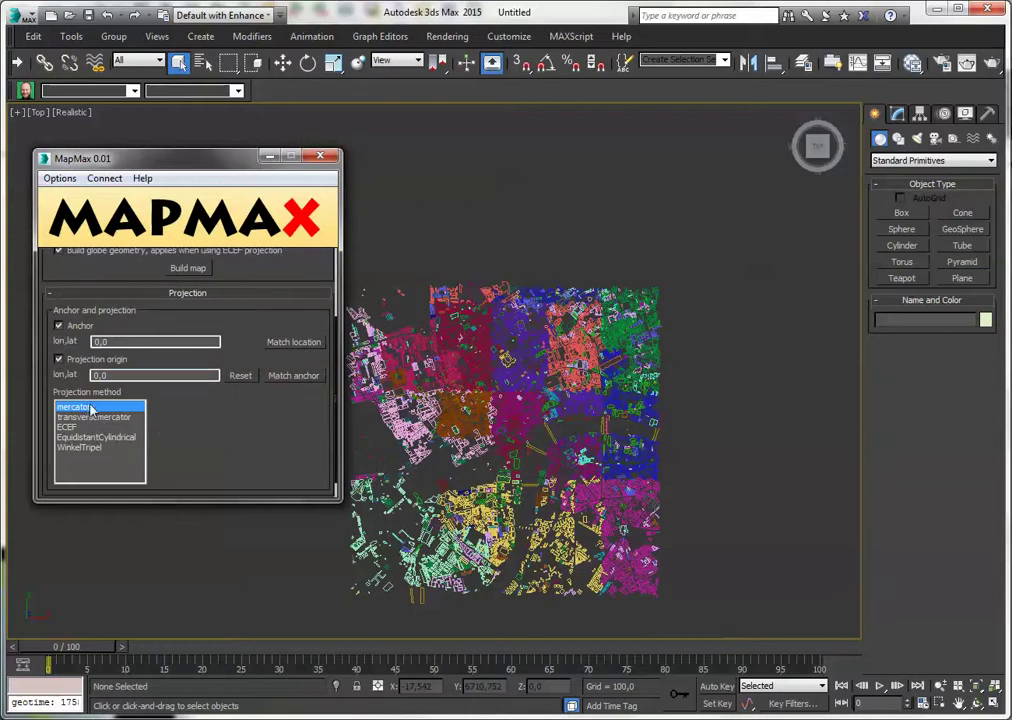
scroll(199, 411, up, 3)
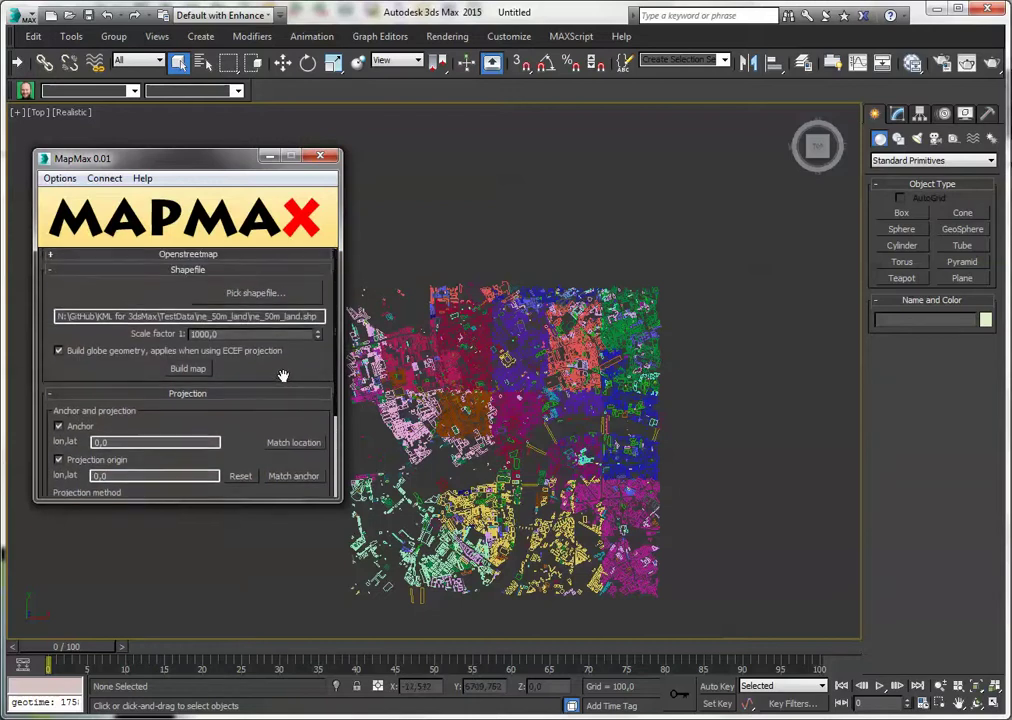
scroll(282, 390, up, 1)
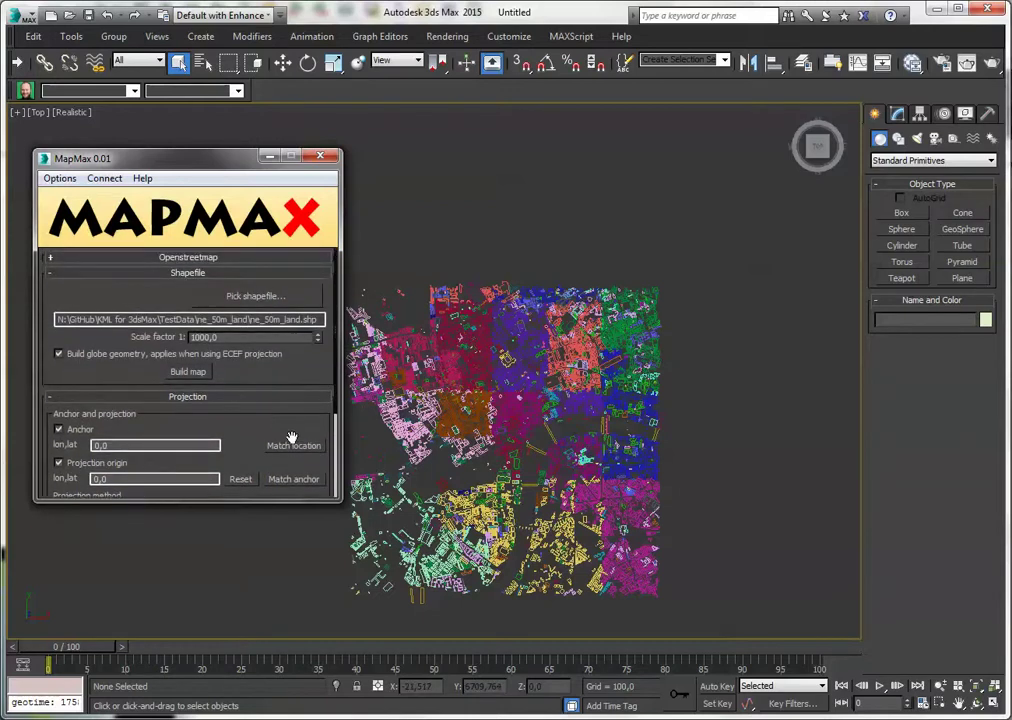
click(235, 258)
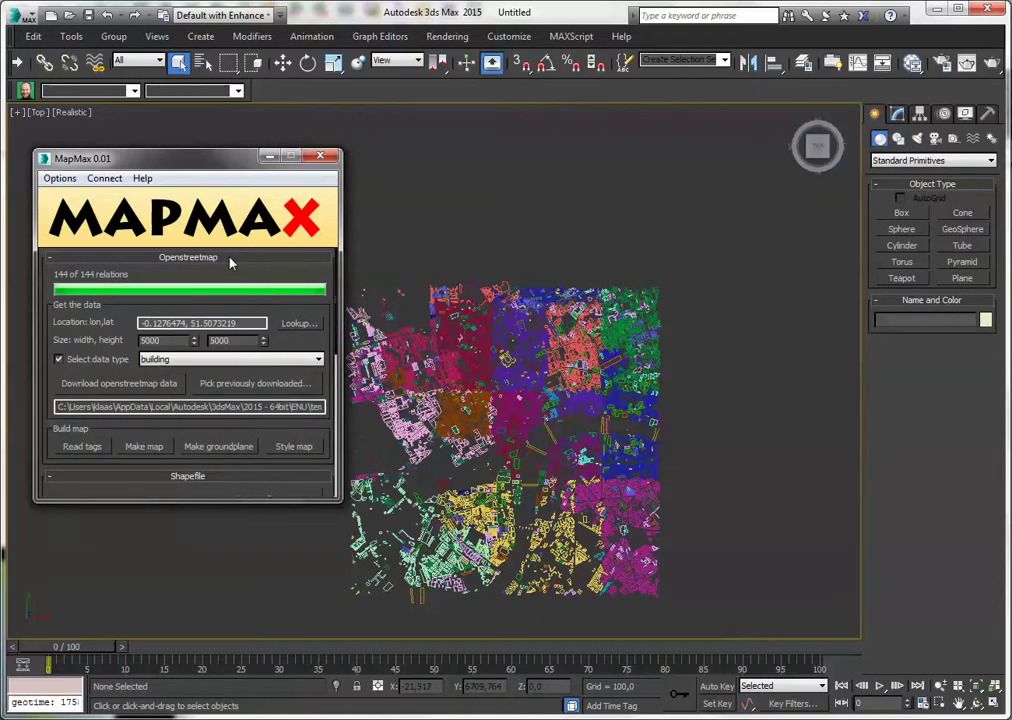
click(230, 258)
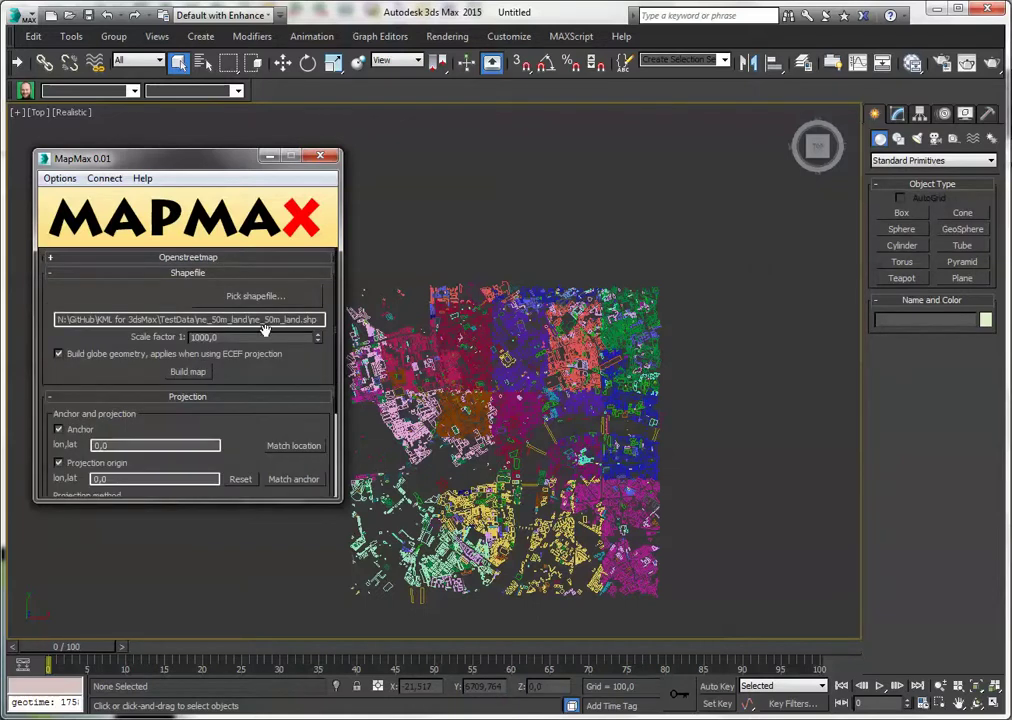
Build the coastline map from ne_50m_land.shp using scale factor 1000.
click(217, 338)
click(189, 372)
Zoom out and pan the Top view until the whole world coastline map, including Antarctica, is visible.
scroll(562, 267, down, 15)
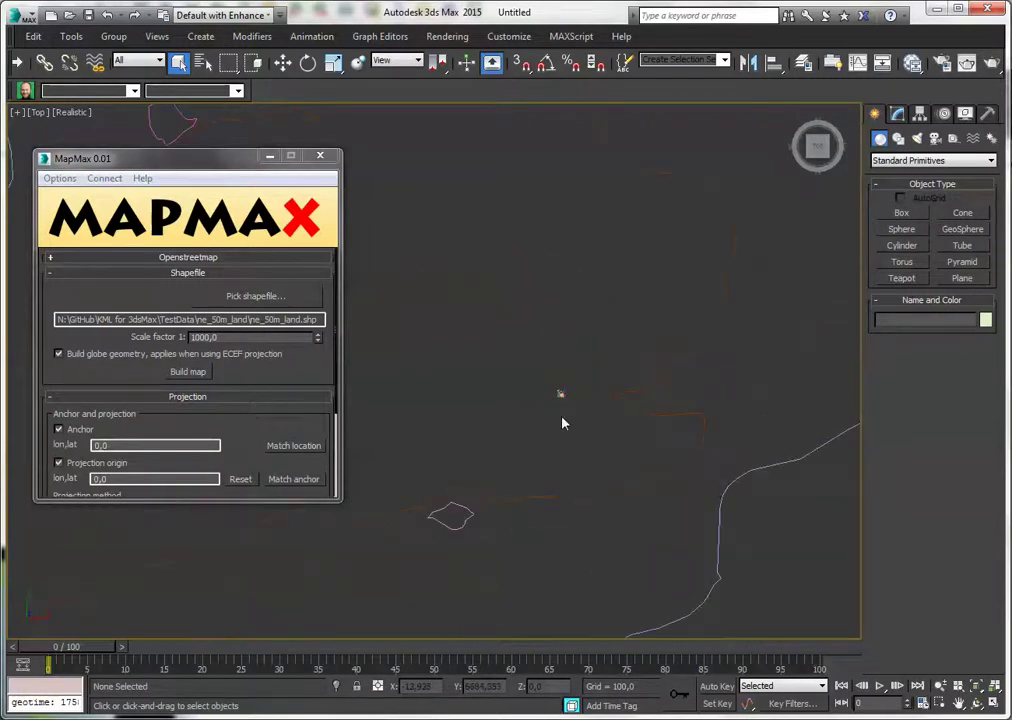
scroll(562, 423, down, 10)
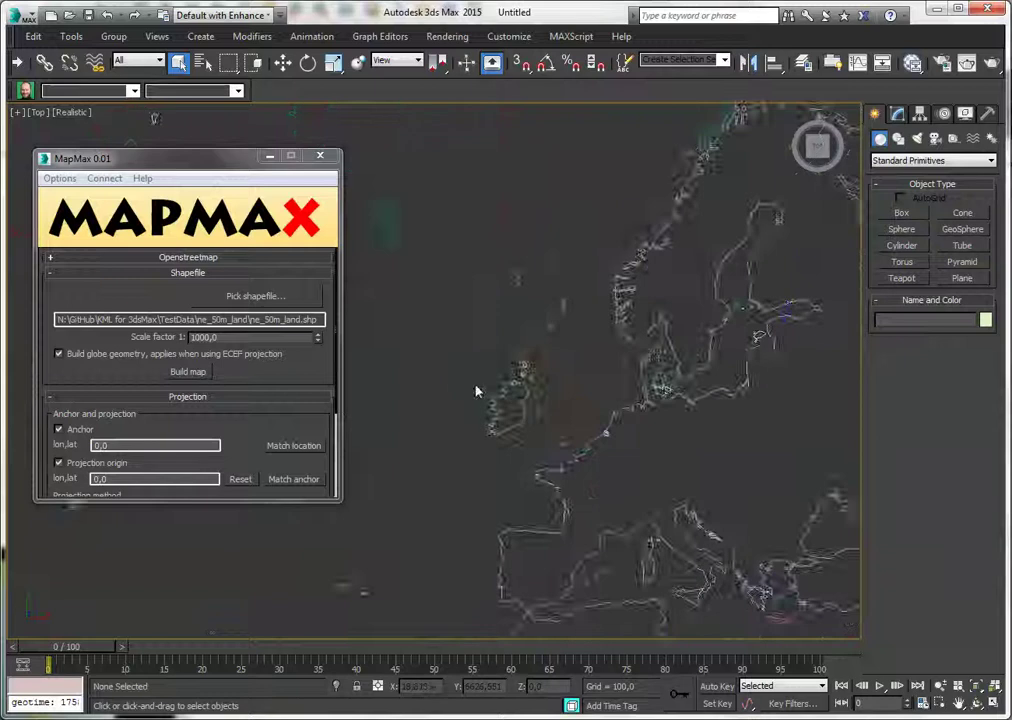
scroll(599, 447, down, 10)
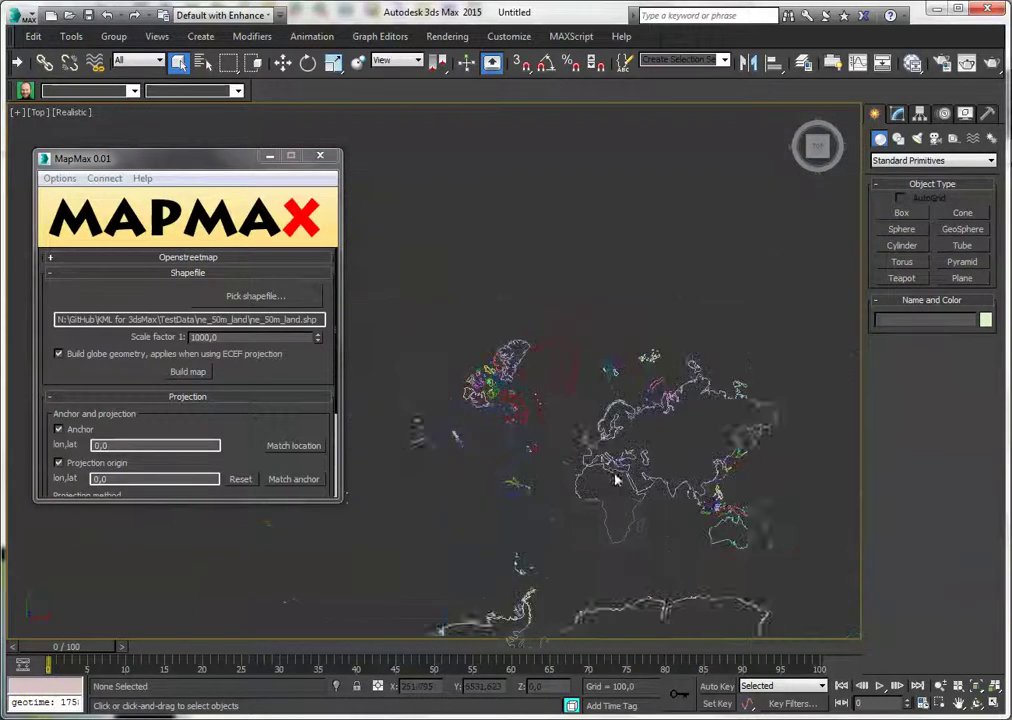
middle_drag(616, 480, 603, 245)
scroll(586, 319, down, 4)
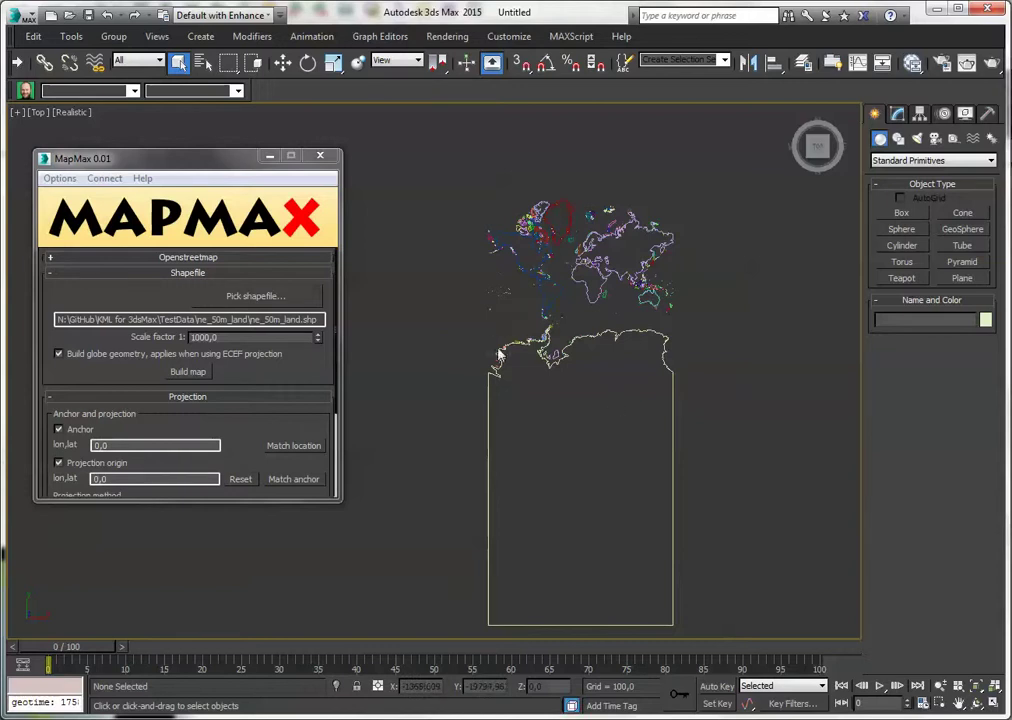
scroll(588, 256, up, 6)
scroll(635, 375, up, 8)
scroll(606, 326, down, 10)
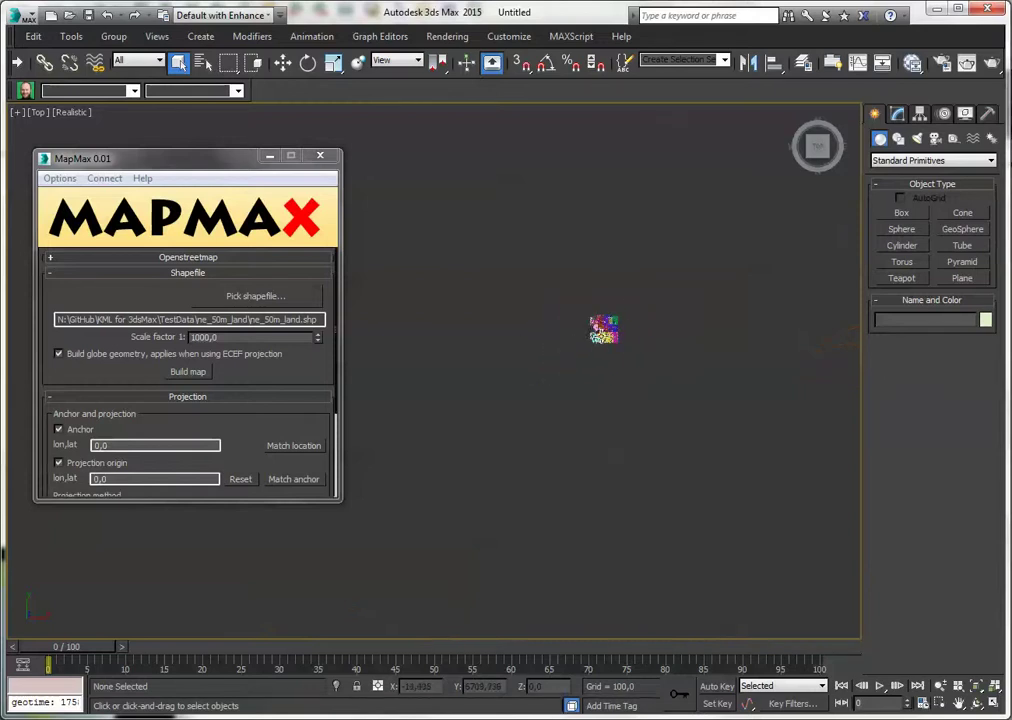
scroll(588, 357, up, 5)
scroll(588, 357, down, 8)
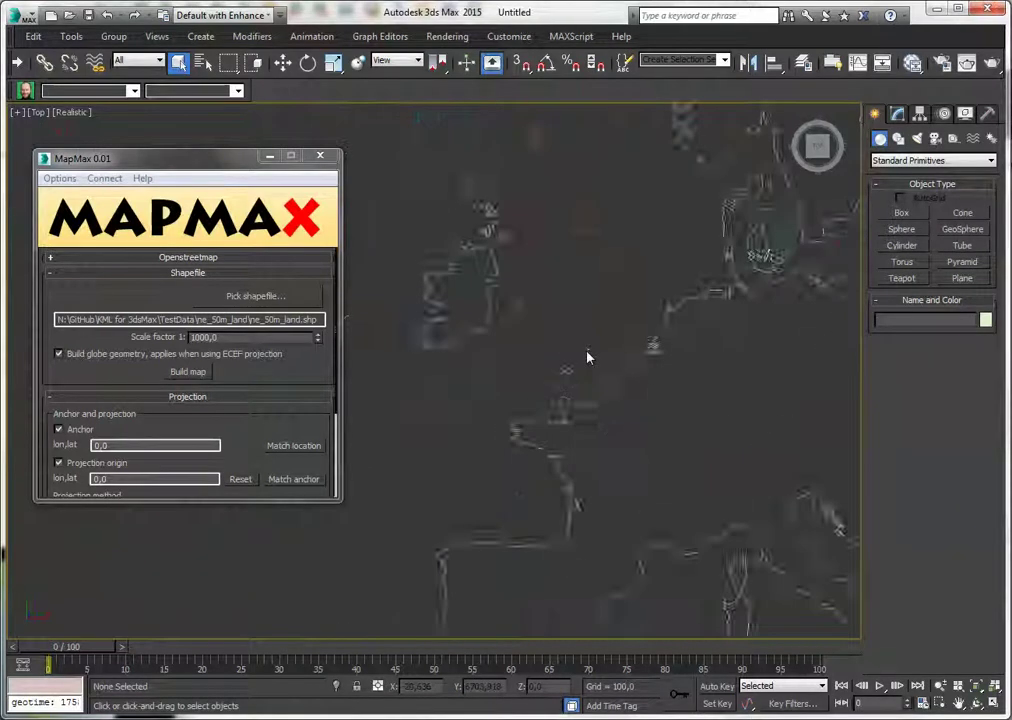
scroll(588, 357, down, 6)
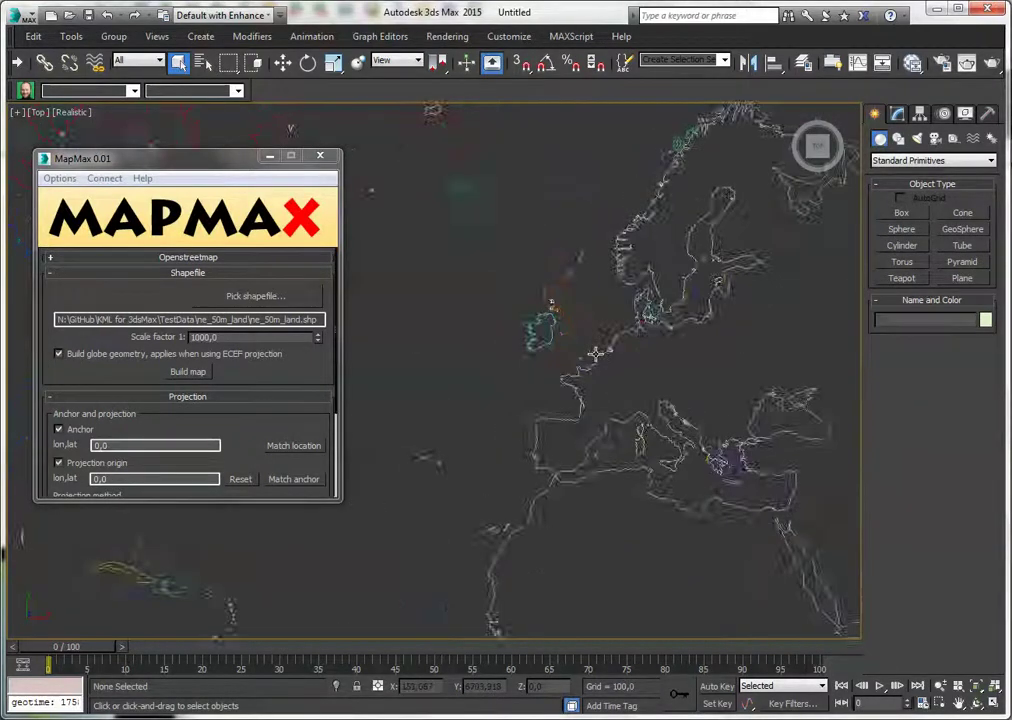
mouse_move(595, 355)
alt+middle_down()
mouse_move(562, 373)
mouse_move(592, 368)
alt+middle_up()
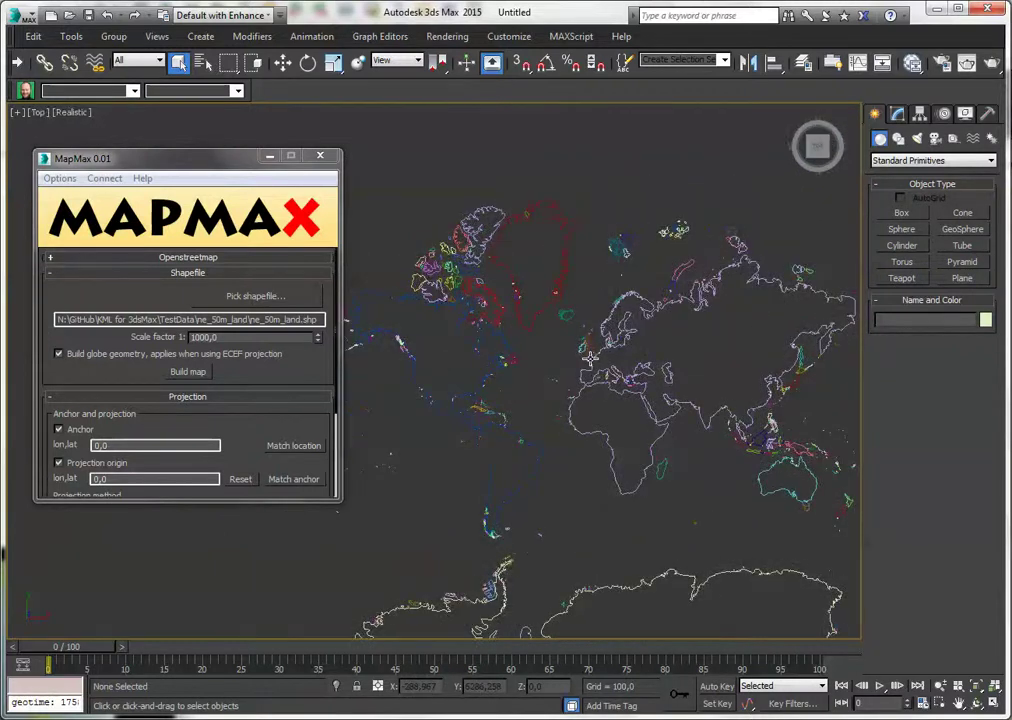